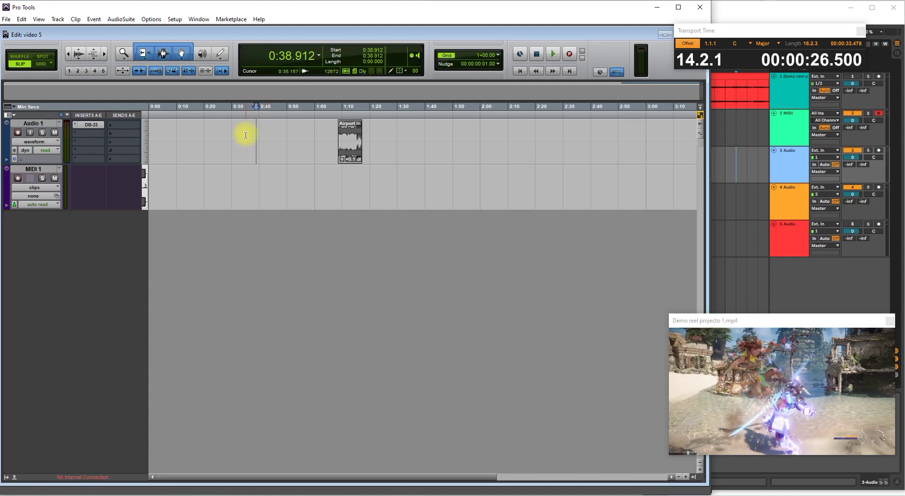
Drag Ableton's Transport Time window twice to the left, then return to Pro Tools.
click(725, 158)
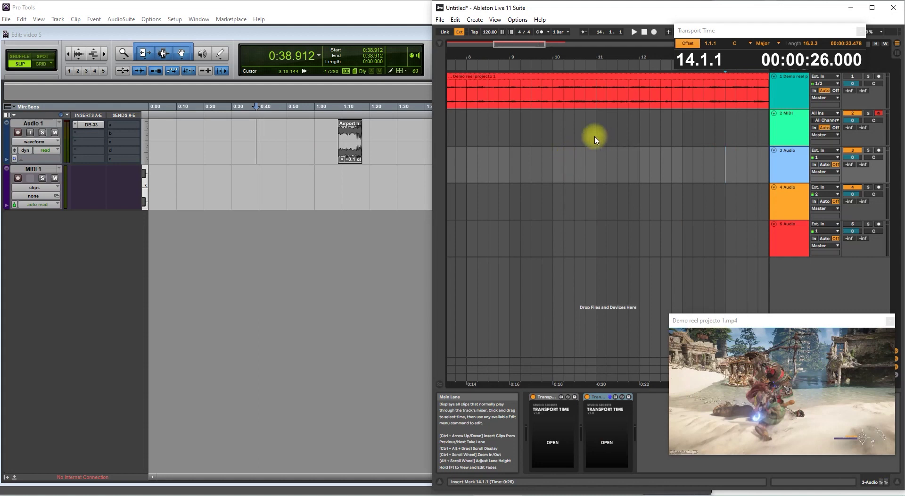
click(531, 124)
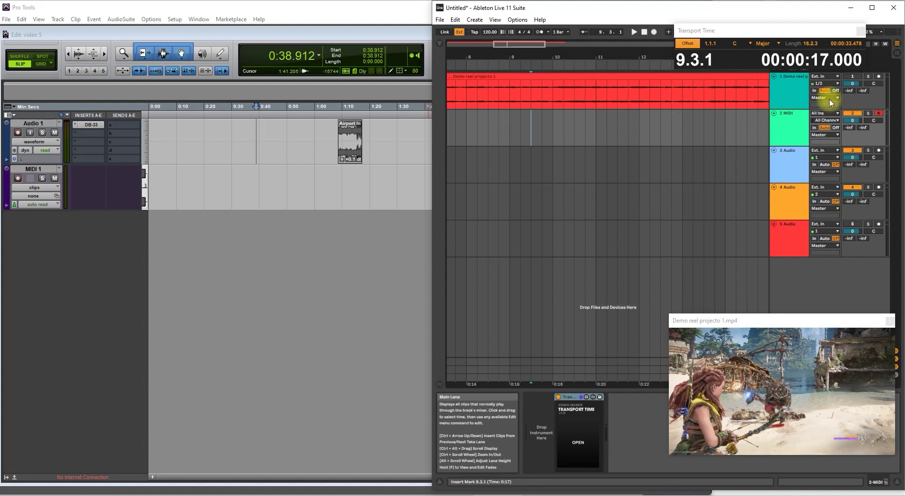
mouse_move(796, 31)
mouse_down()
mouse_move(777, 46)
mouse_move(774, 36)
mouse_up()
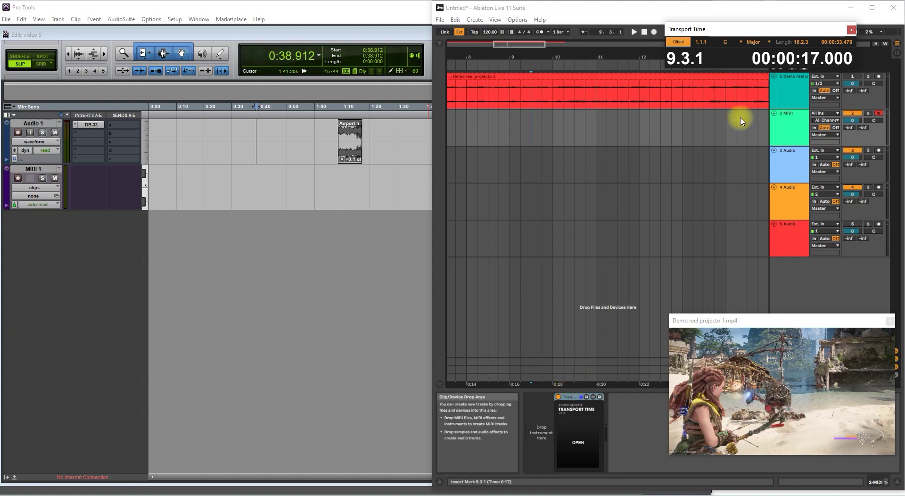
drag(751, 31, 731, 34)
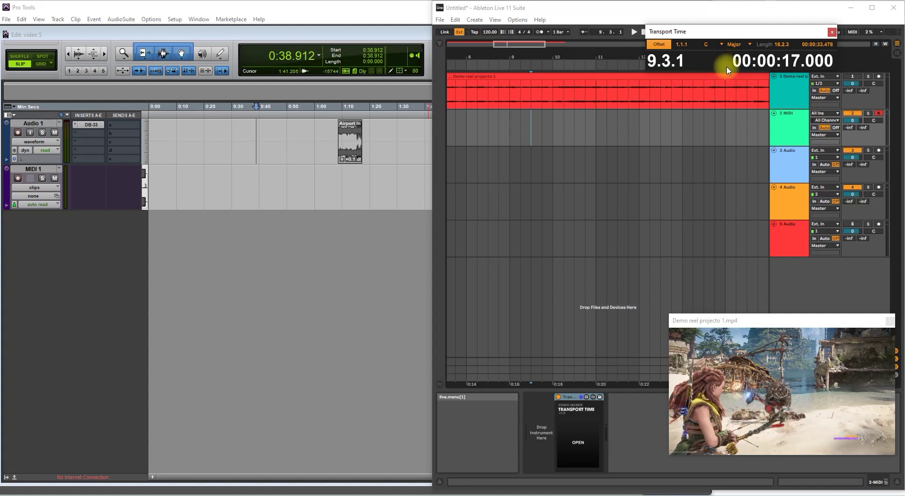
click(281, 135)
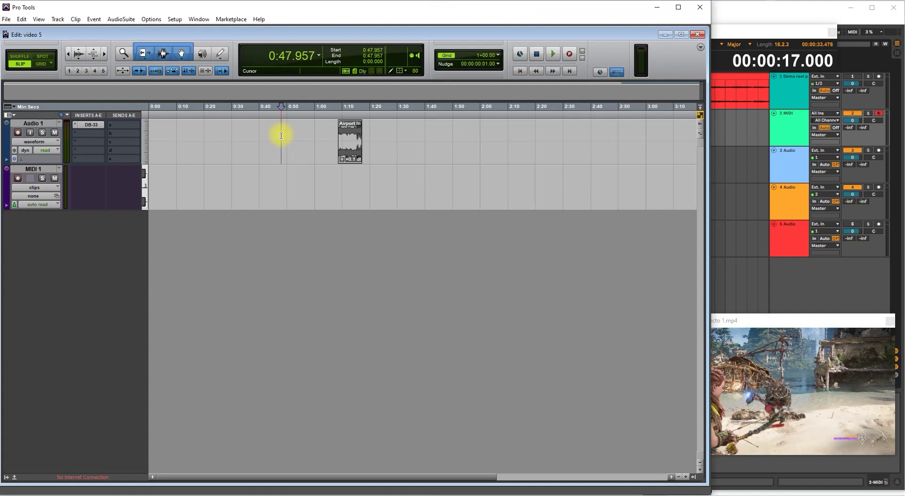
Play the Pro Tools session briefly from about 0:36 and stop.
click(250, 134)
key(space)
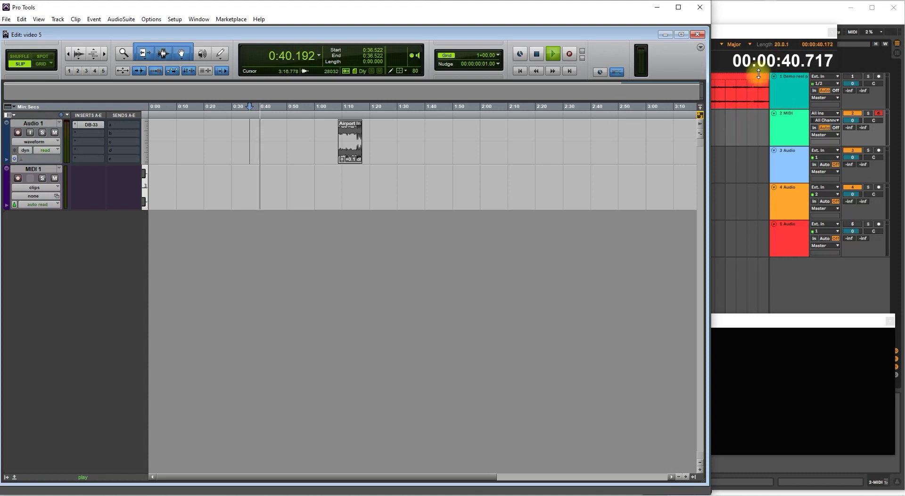
key(space)
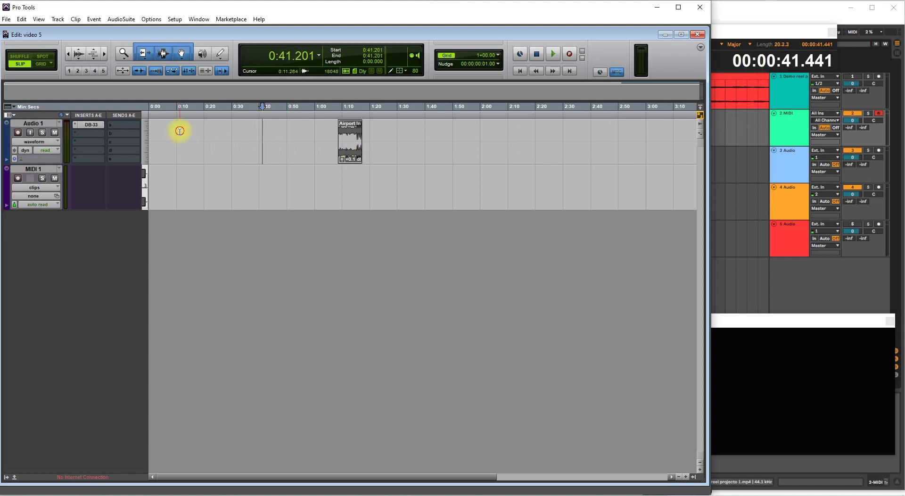
Play from about 0:11, watch Ableton's timer follow, then stop playback.
click(180, 131)
key(space)
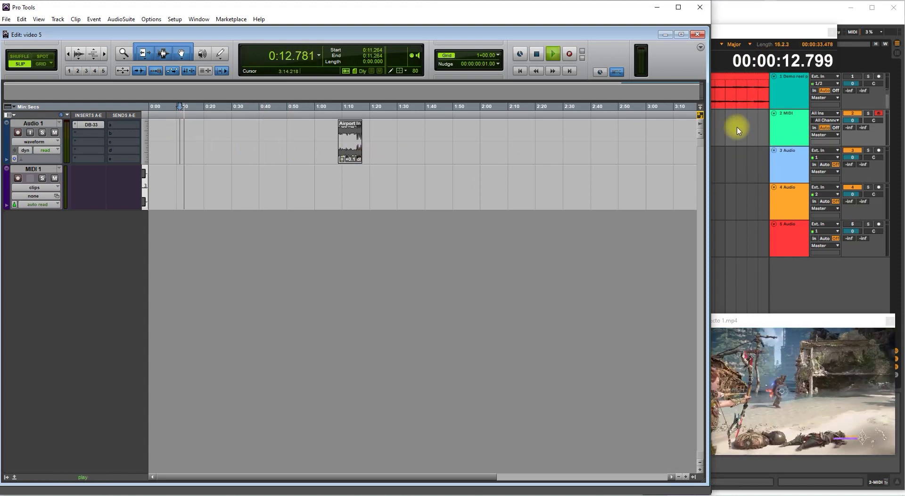
click(737, 126)
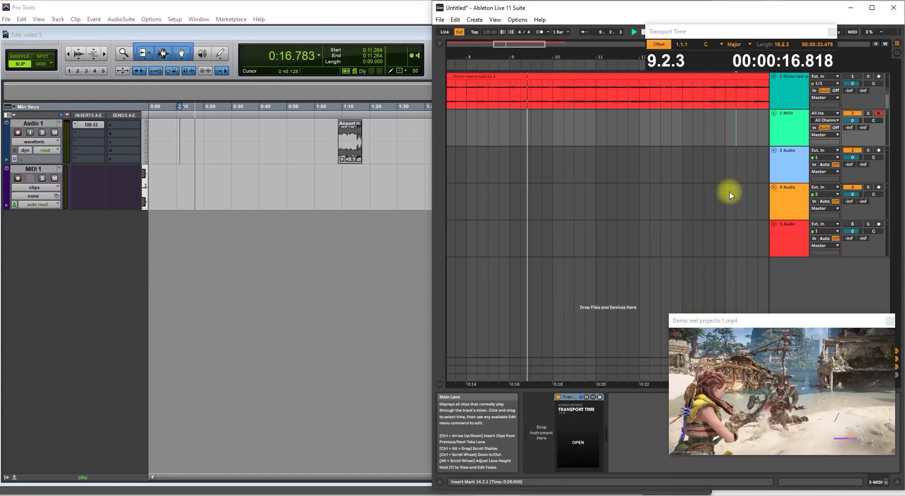
click(195, 147)
key(space)
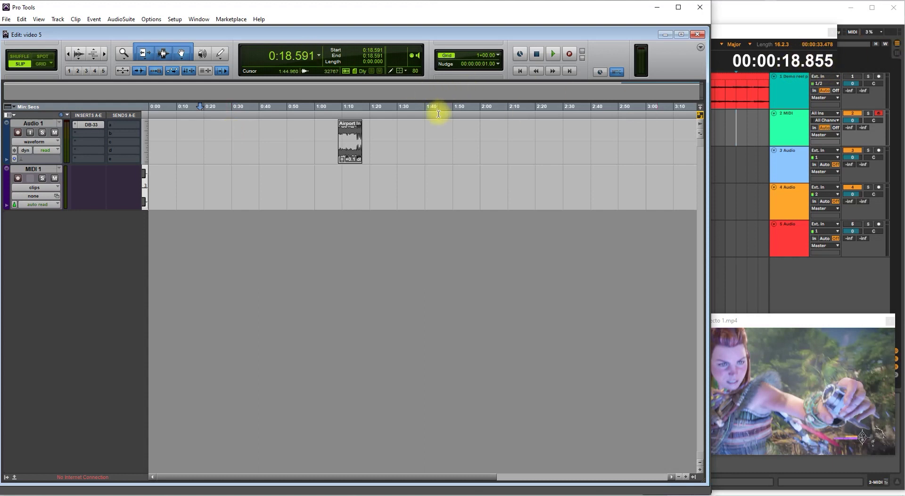
Play short stretches from about 0:20 on the Audio 1 track.
click(206, 130)
key(space)
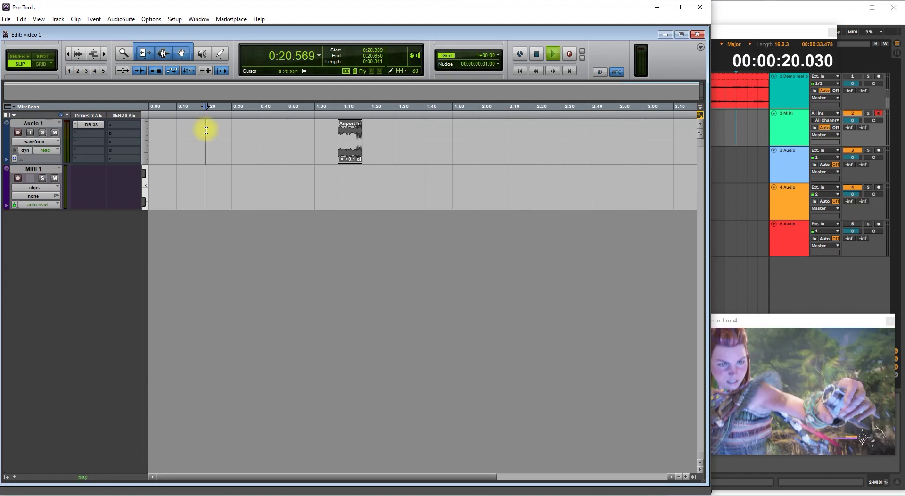
key(space)
key(space)
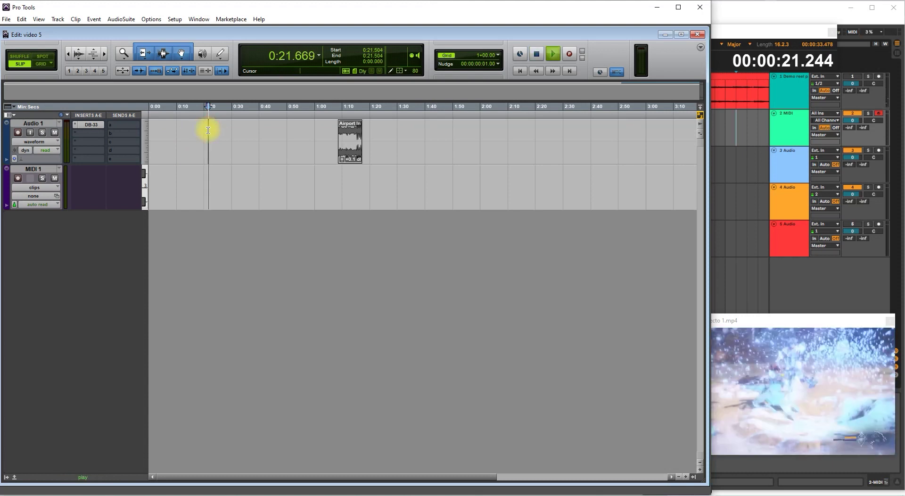
key(space)
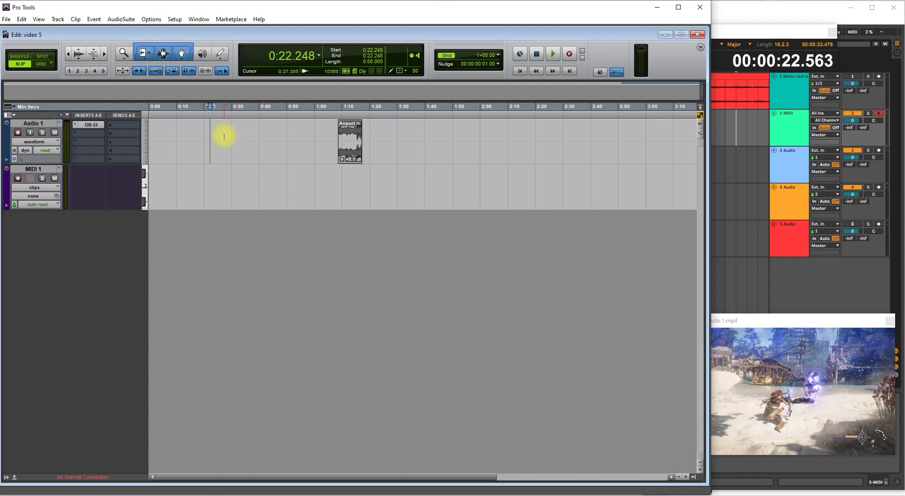
Play from about 0:27 and stop at 0:28.378.
click(224, 136)
key(space)
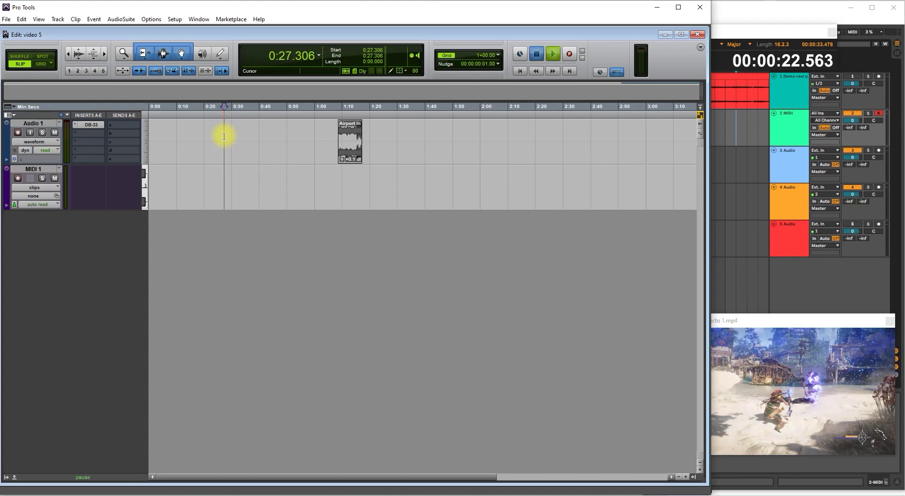
key(space)
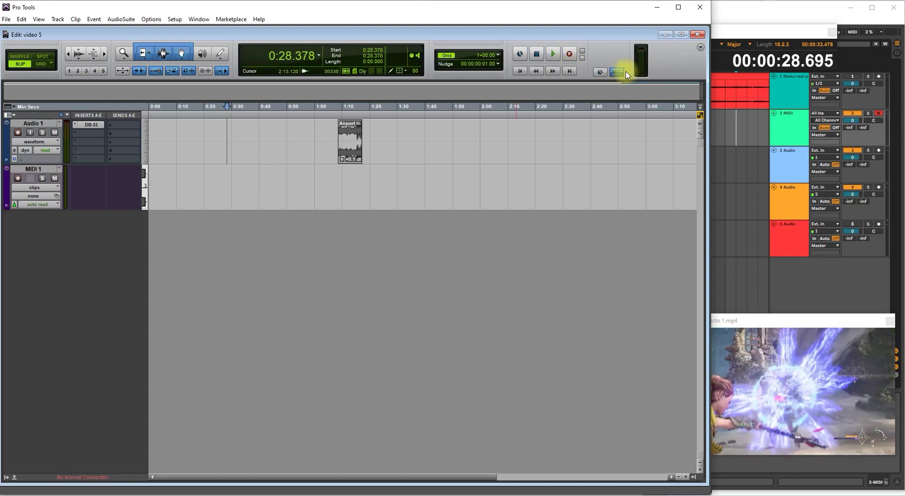
Show the toolbar's Synchronization controls and switch on MTC generation.
click(700, 47)
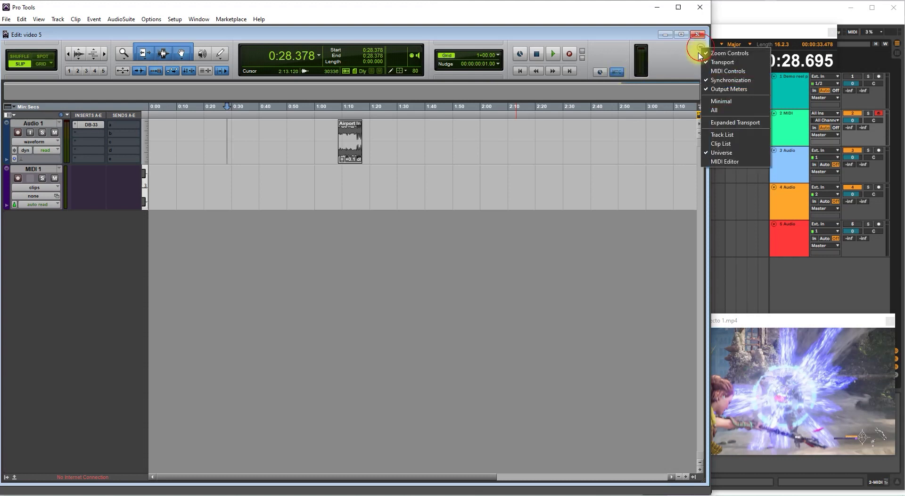
click(728, 80)
click(701, 47)
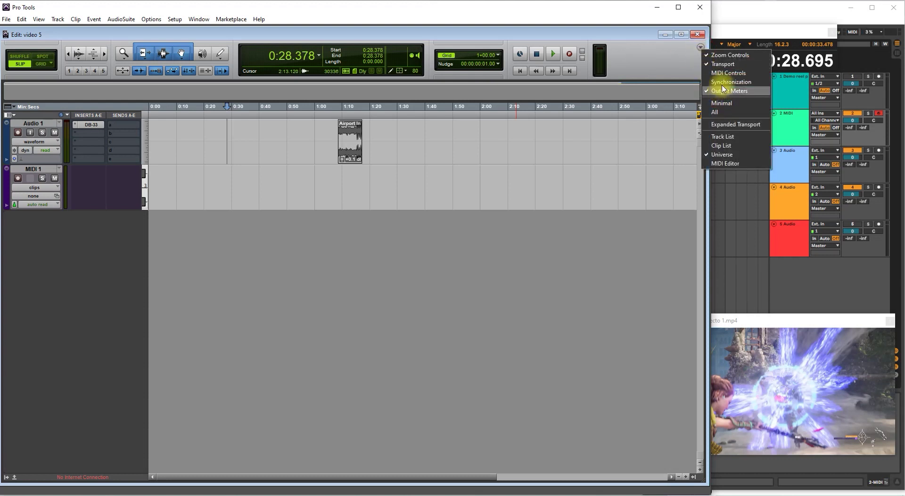
click(701, 48)
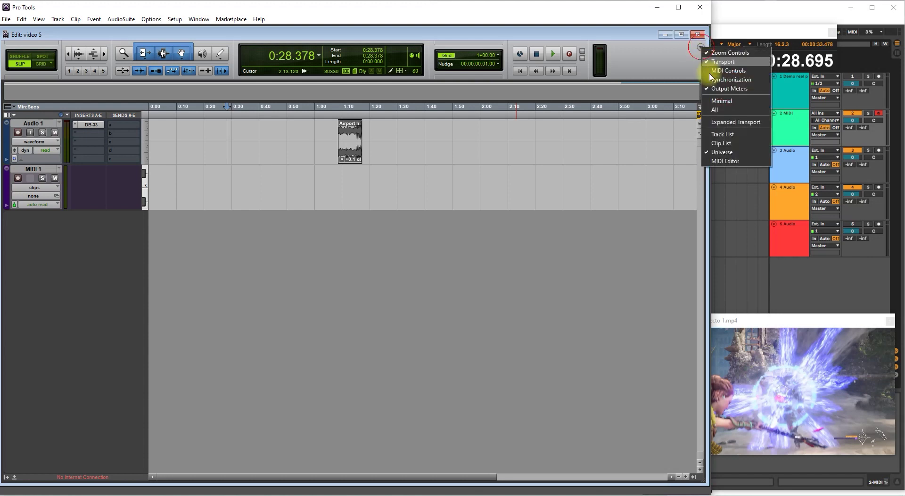
click(715, 80)
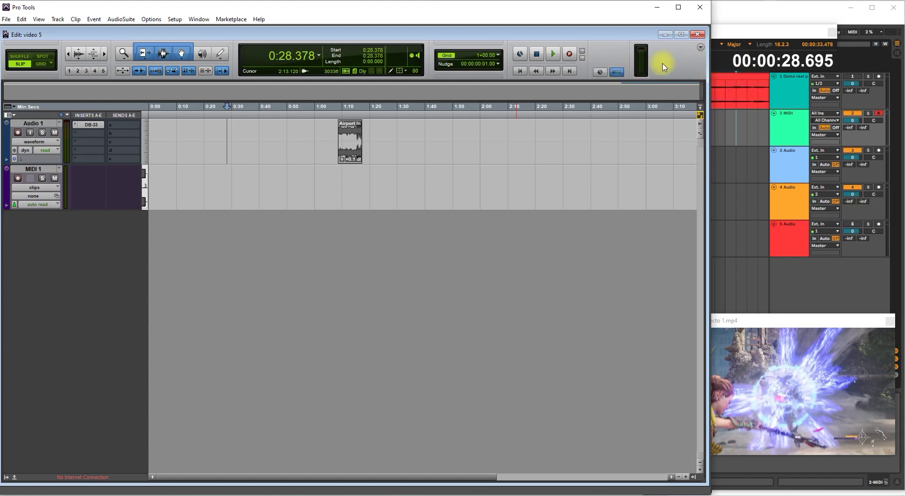
click(700, 47)
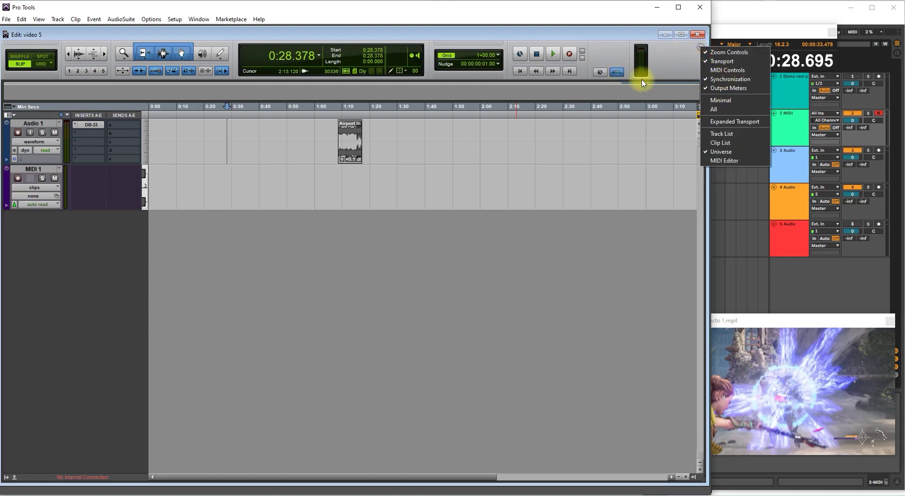
click(615, 69)
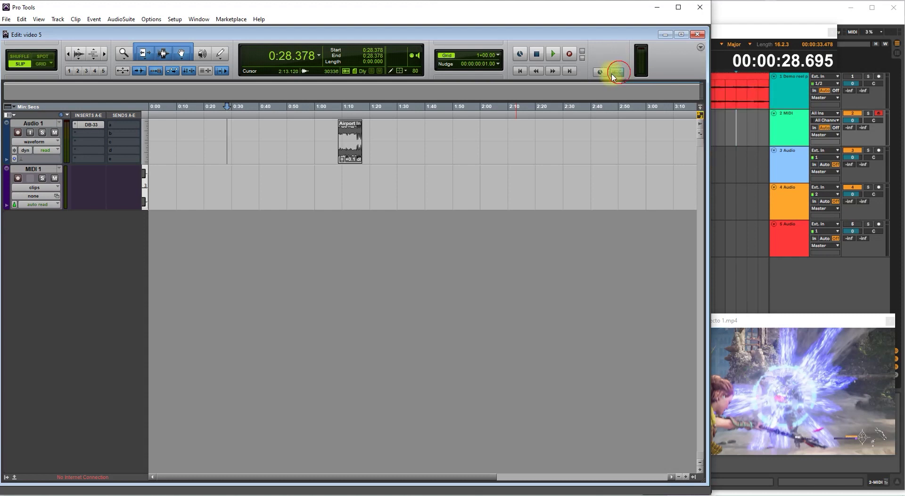
click(616, 73)
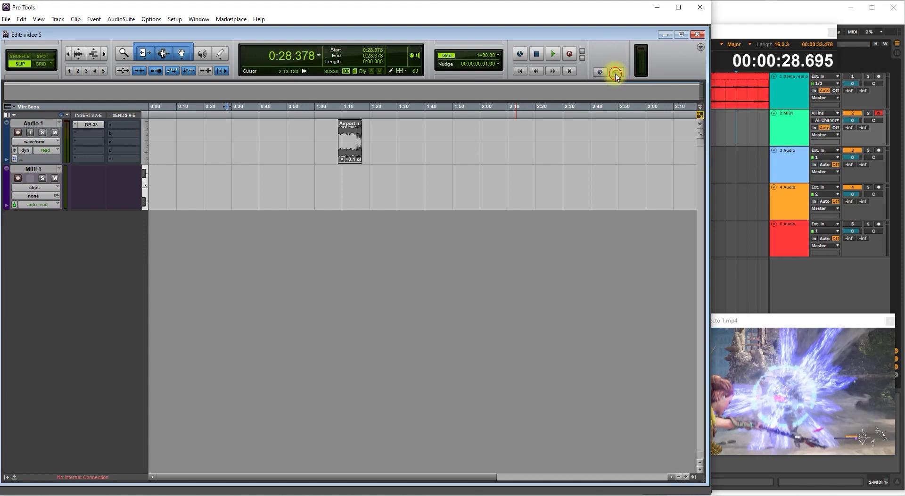
Set the MTC Generator Port to loopMIDI Port in Peripherals > Synchronization.
click(174, 18)
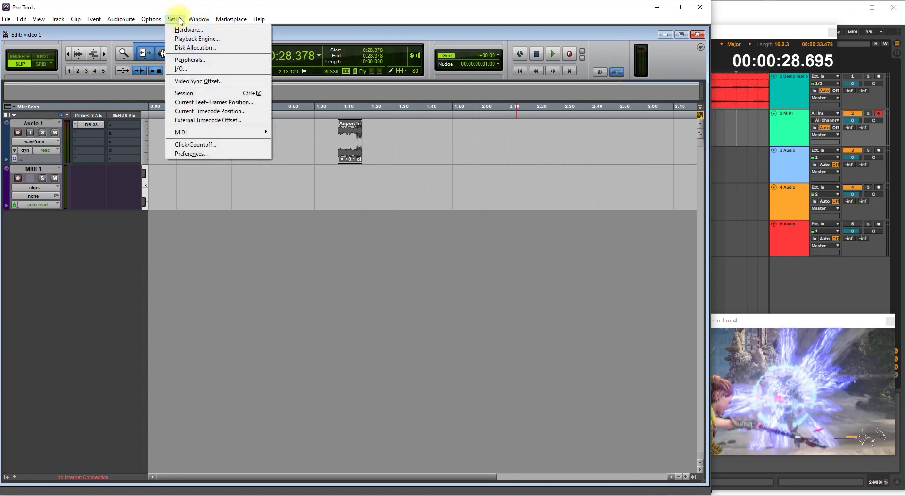
click(193, 60)
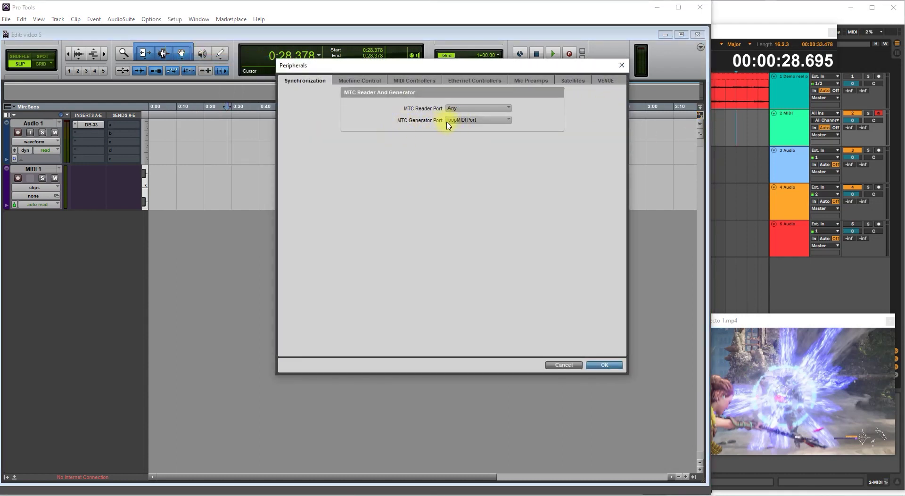
click(462, 121)
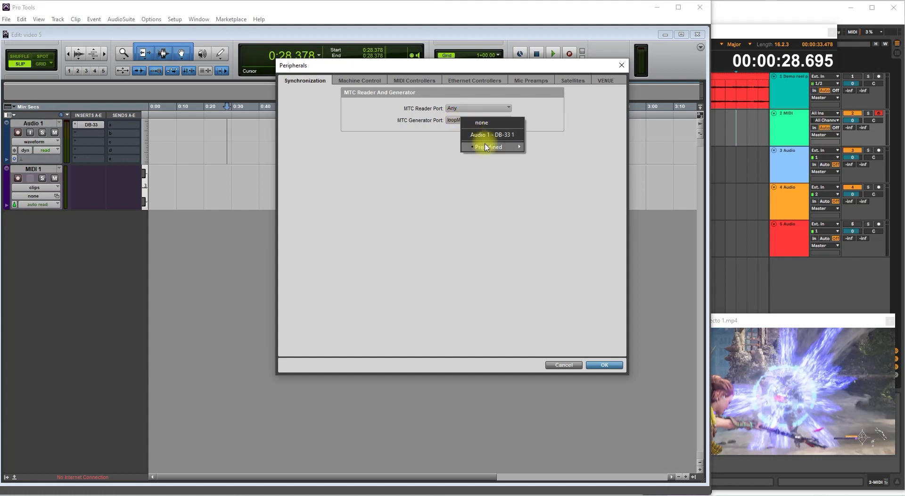
mouse_move(489, 146)
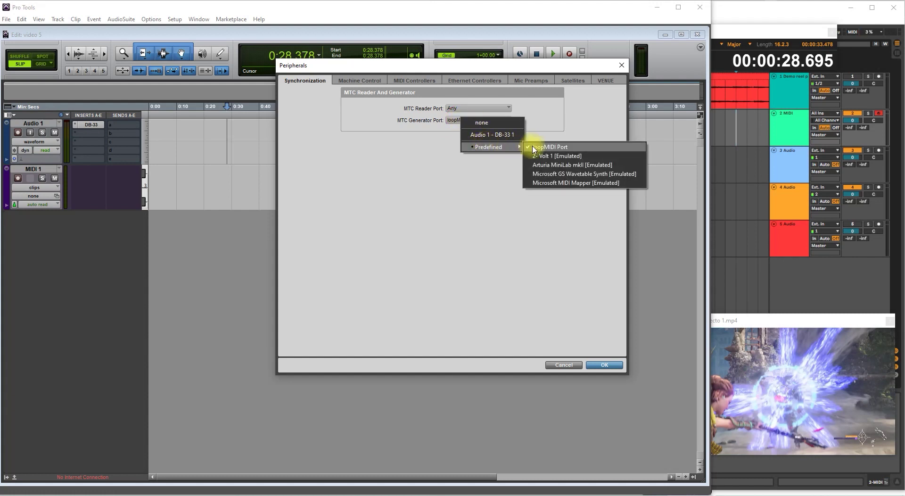
click(534, 148)
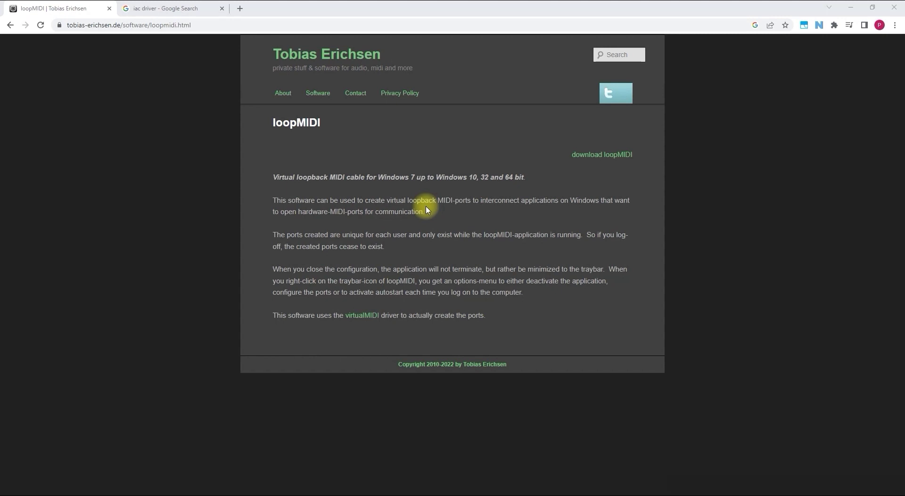
Download the loopMIDI installer zip via the 'download loopMIDI' link.
click(613, 156)
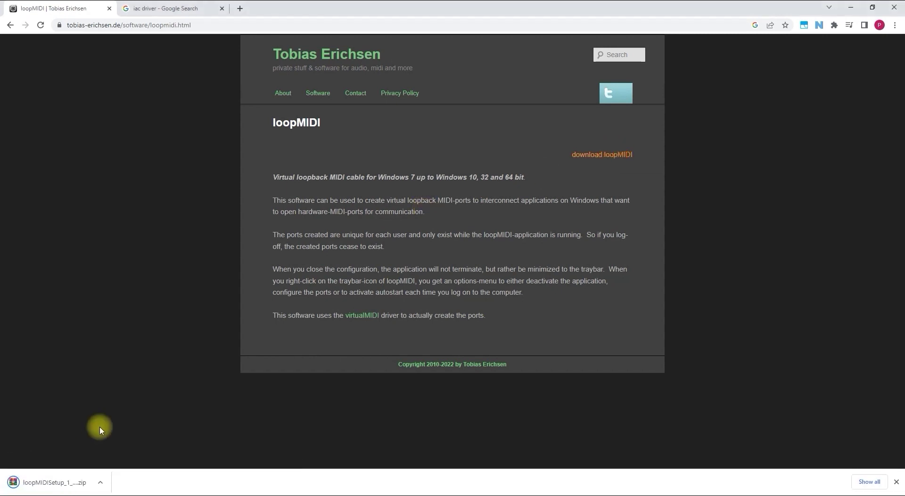
Open the loopMIDI zip in WinRAR and run loopMIDISetup.exe.
click(67, 477)
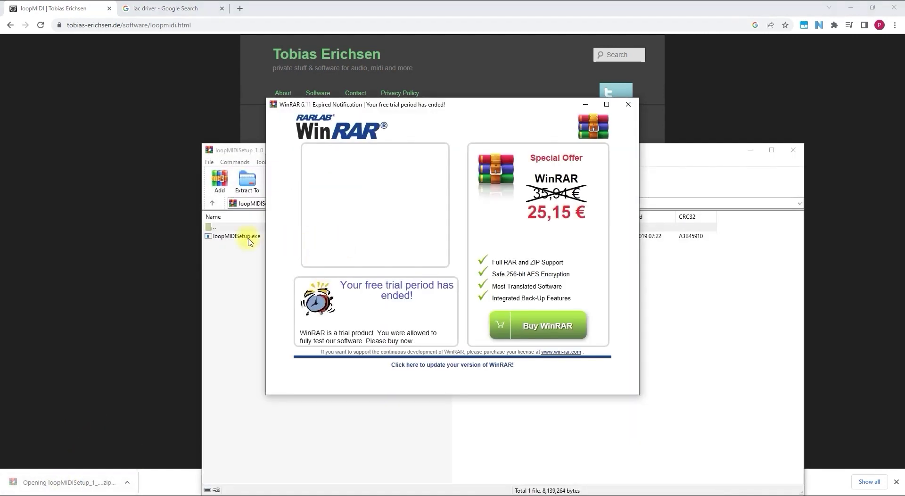
click(628, 104)
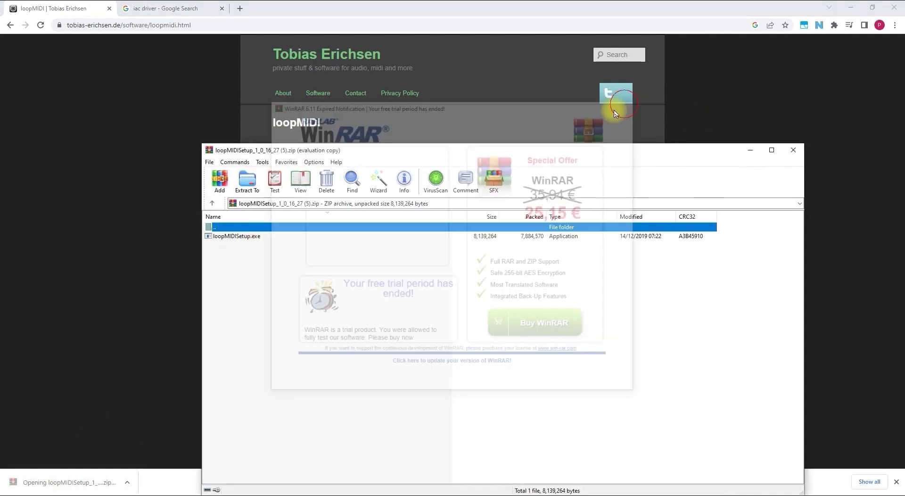
click(238, 240)
double_click(238, 239)
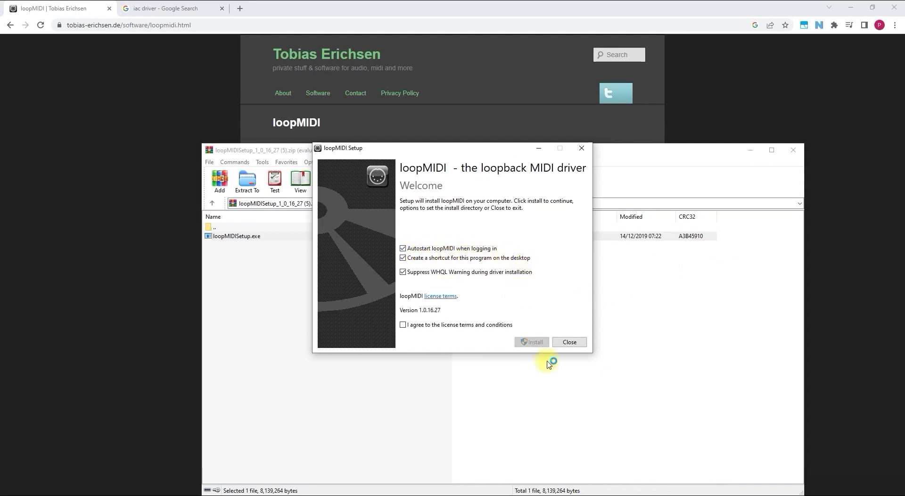
Accept the license, launch loopMIDI, then close the WinRAR and loopMIDI windows.
click(450, 325)
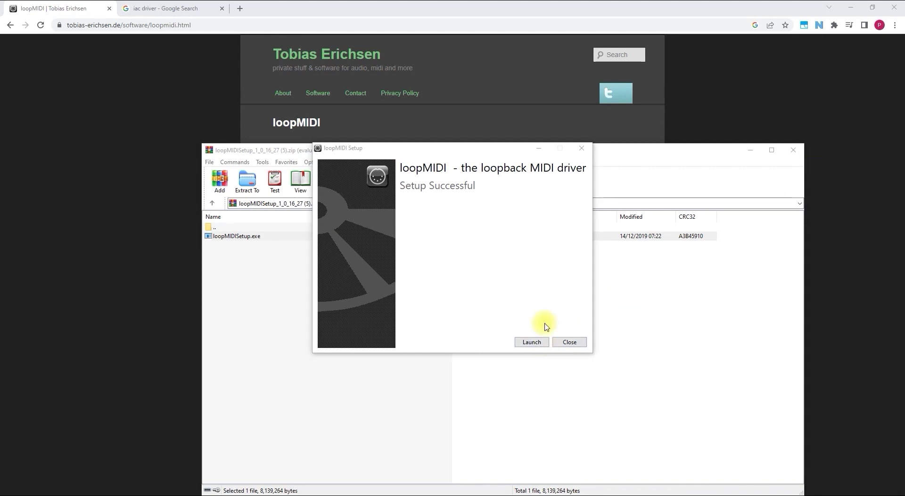
click(541, 342)
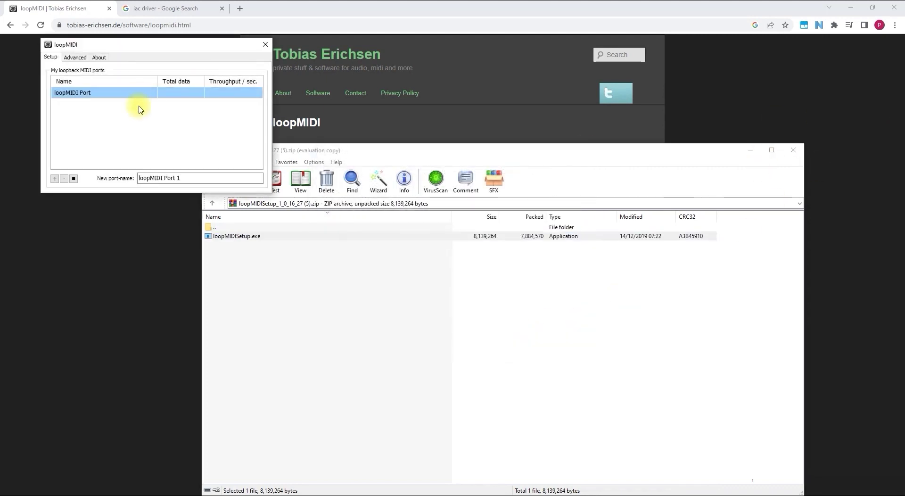
click(795, 151)
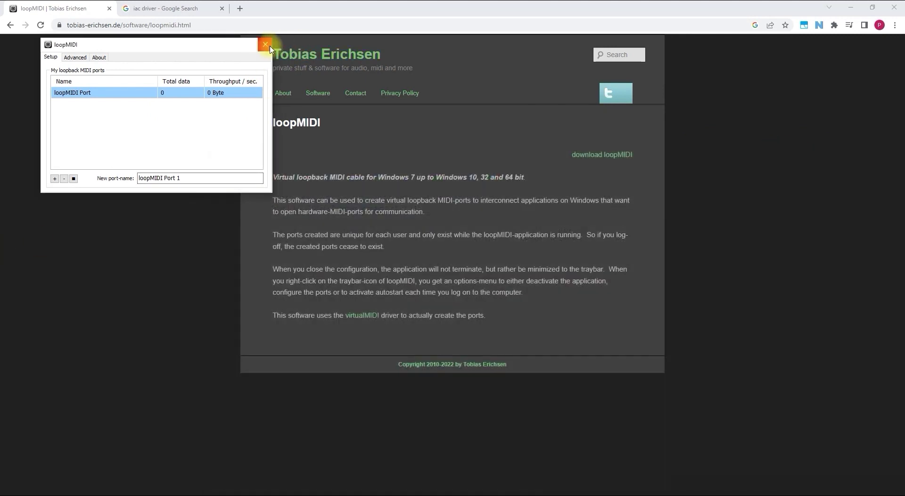
click(266, 45)
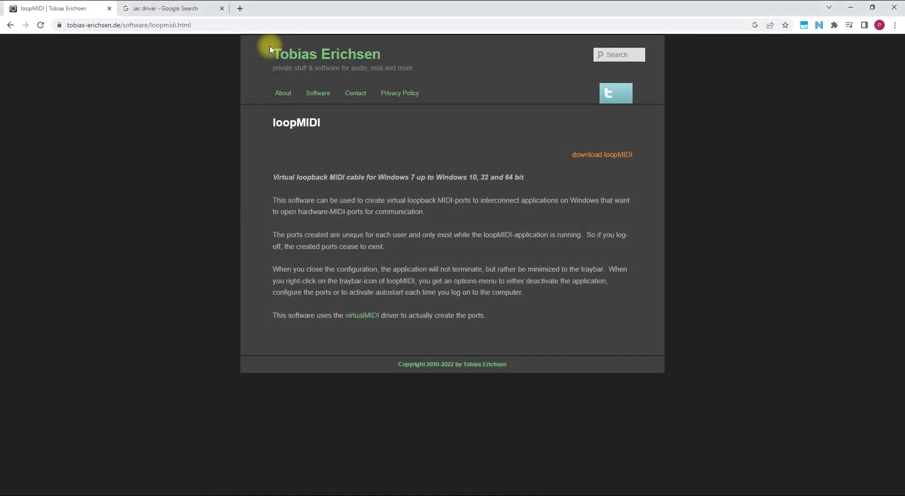
Preview the Apple Support, soundquest and IAC Driver Properties images, then return to Pro Tools.
key(ctrl+Tab)
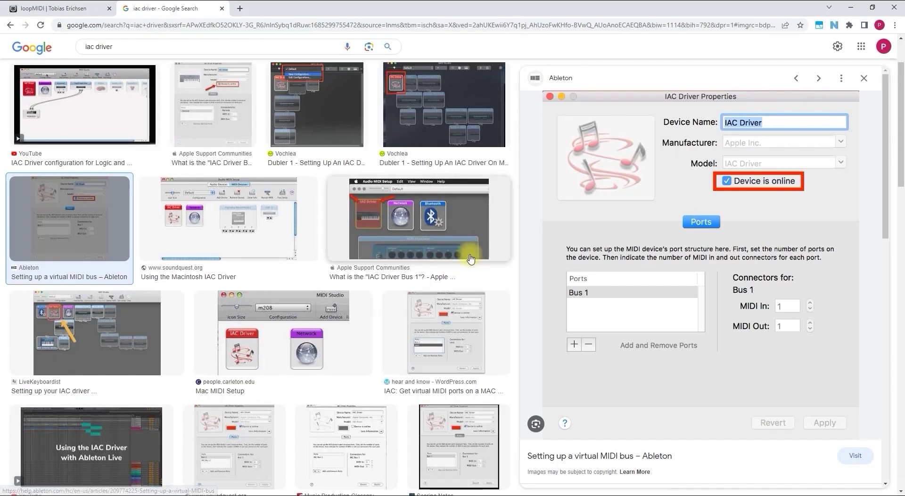
scroll(451, 316, down, 2)
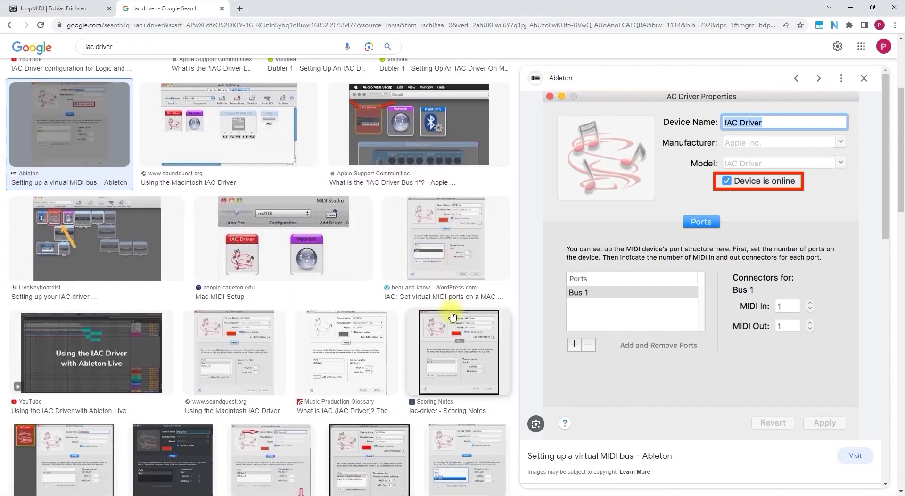
scroll(451, 316, up, 1)
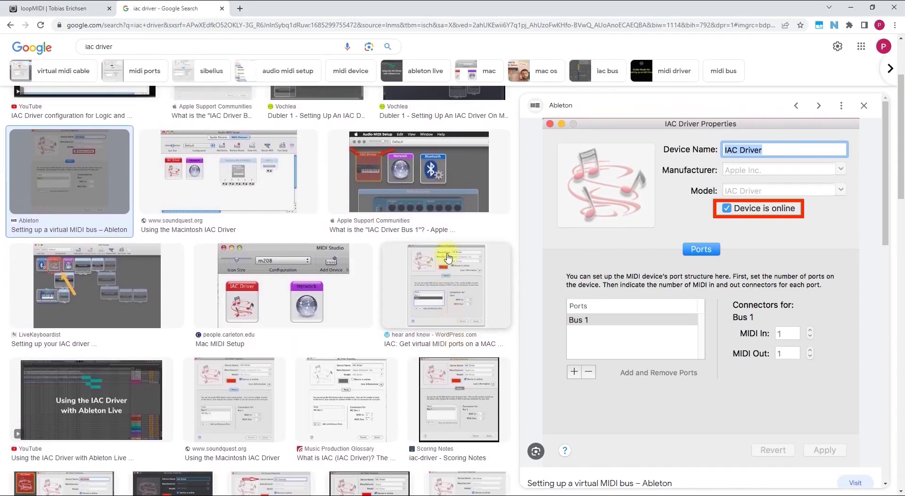
click(436, 188)
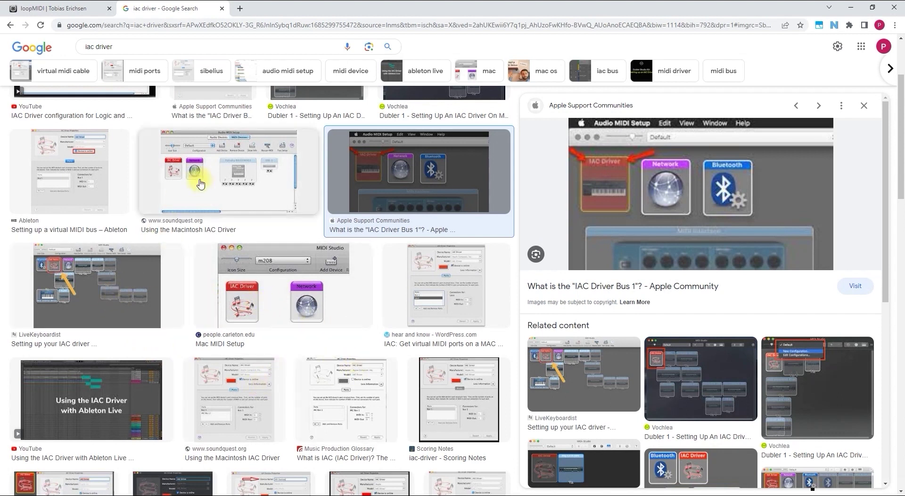
click(221, 179)
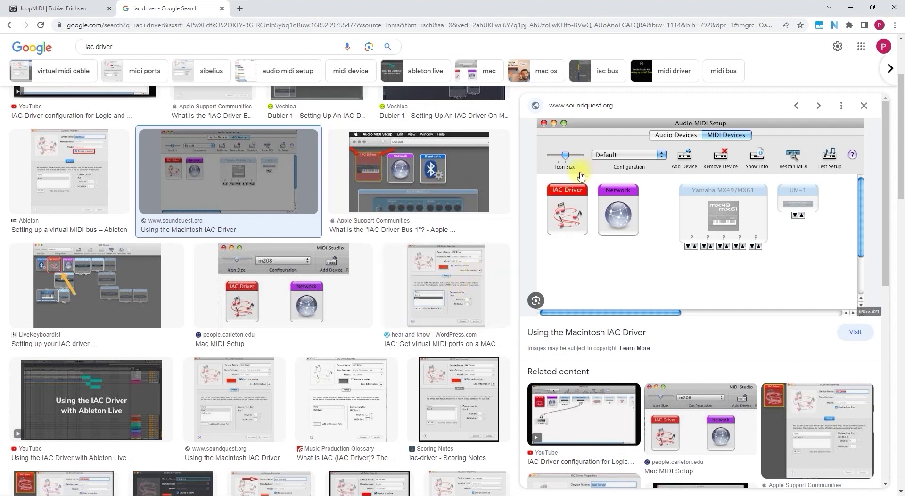
click(471, 283)
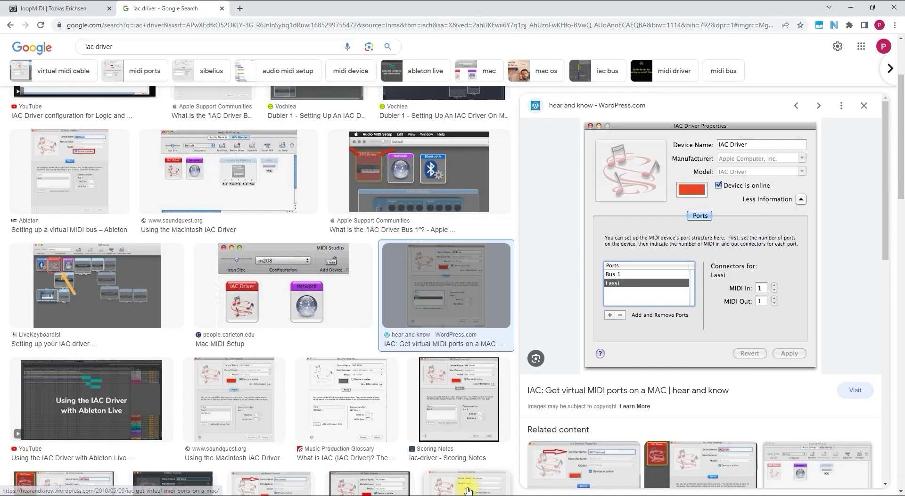
key(alt+Tab)
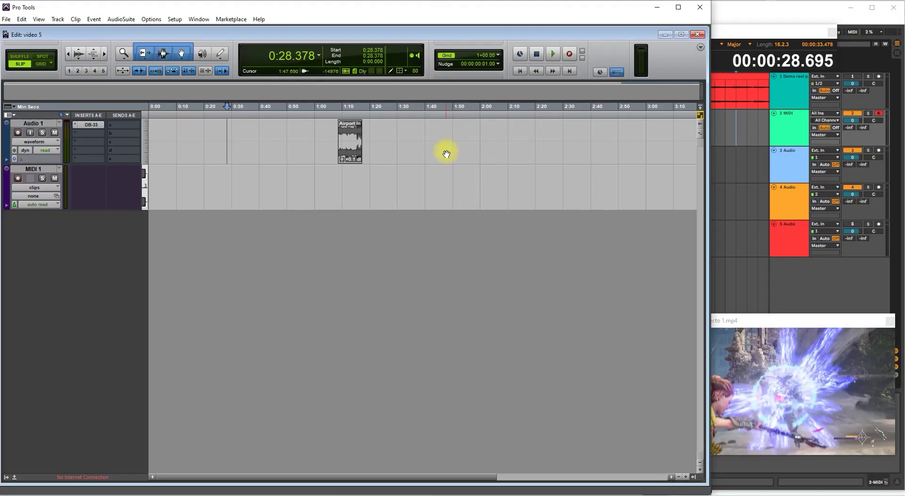
Open Ableton's Preferences on the Link/Tempo/MIDI page.
click(735, 148)
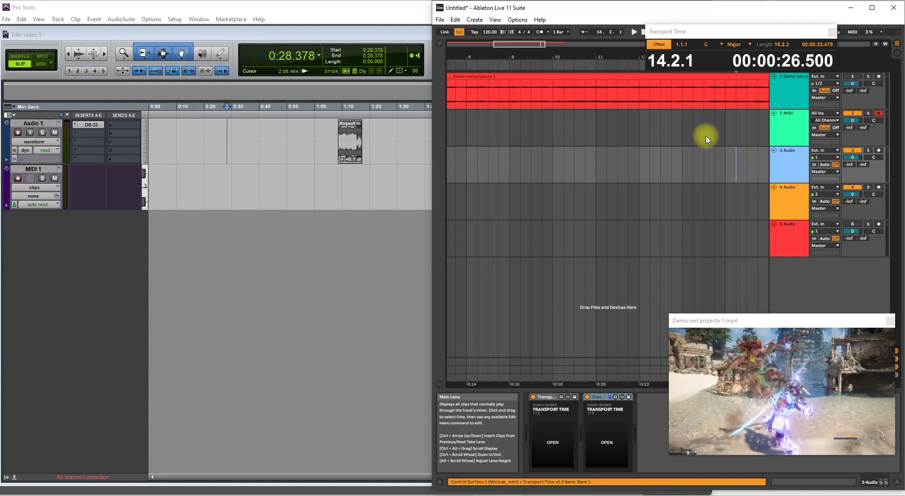
click(439, 20)
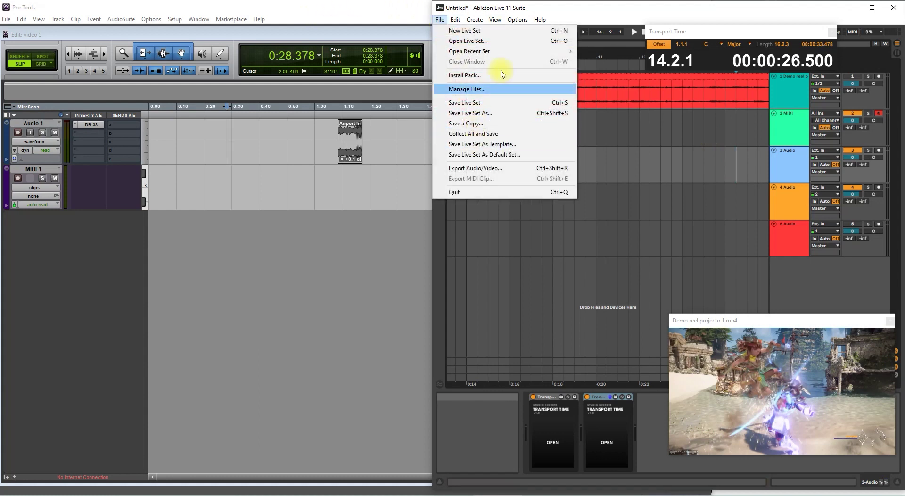
mouse_move(516, 19)
click(550, 418)
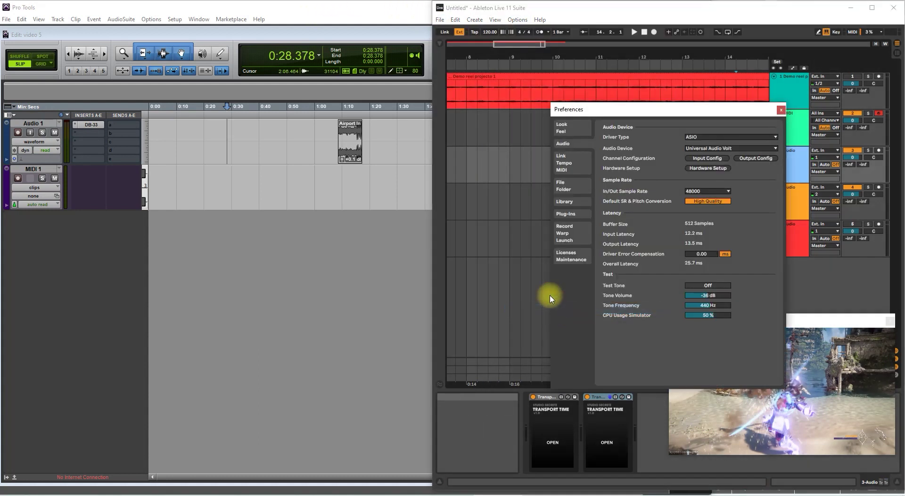
click(568, 171)
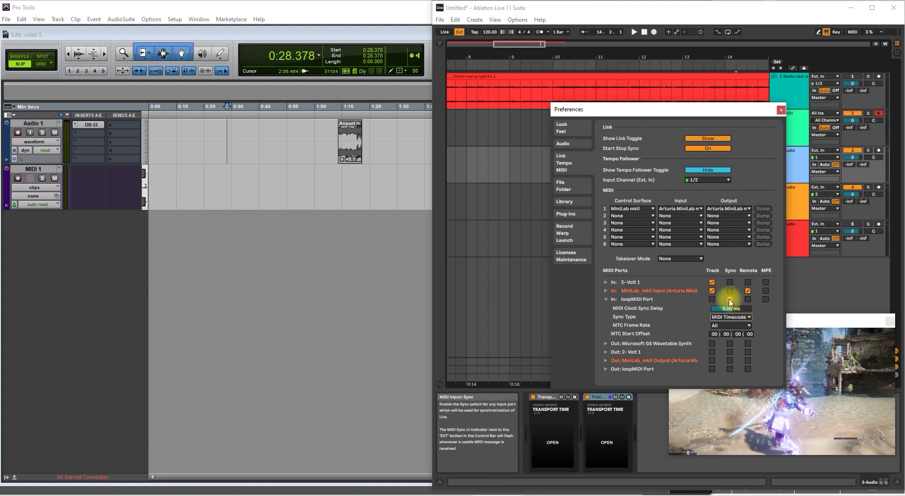
Enable Sync for the loopMIDI Port input, close Preferences and turn on EXT.
click(730, 300)
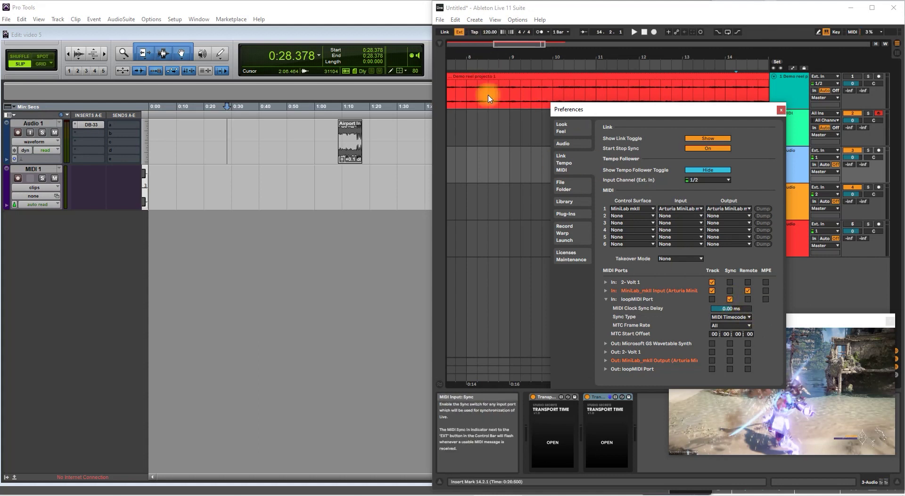
click(458, 33)
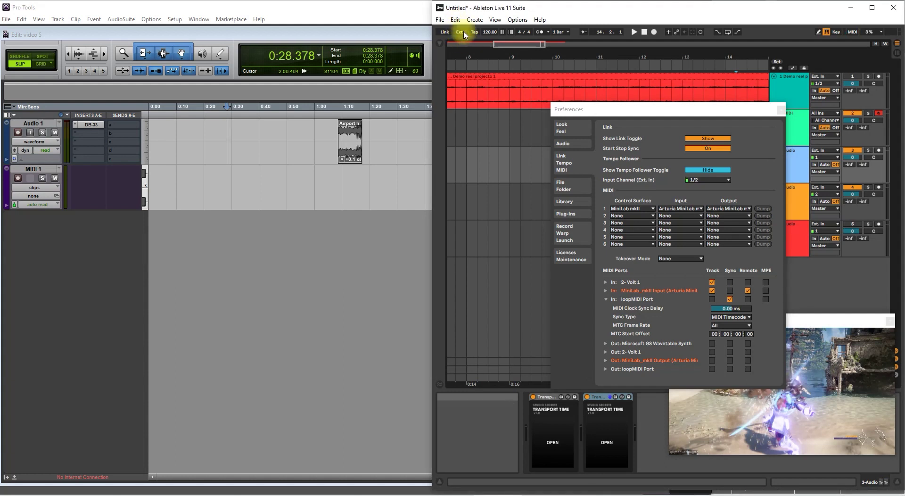
click(729, 298)
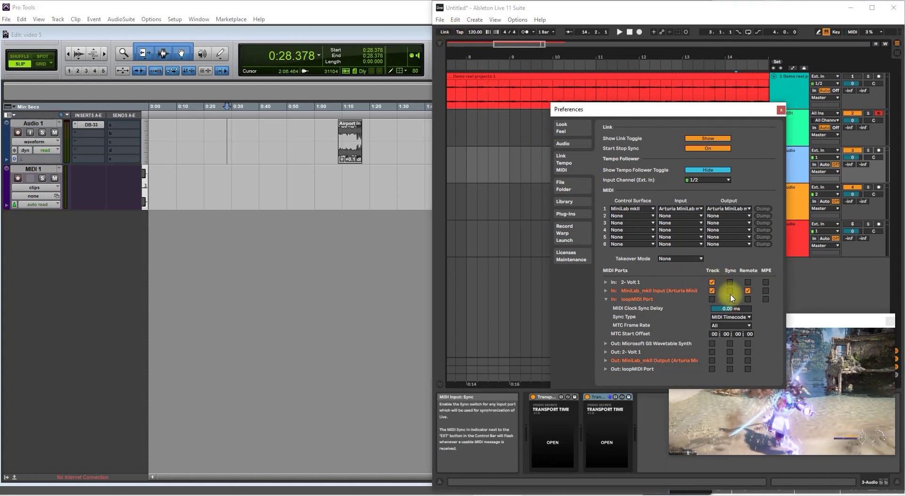
click(730, 299)
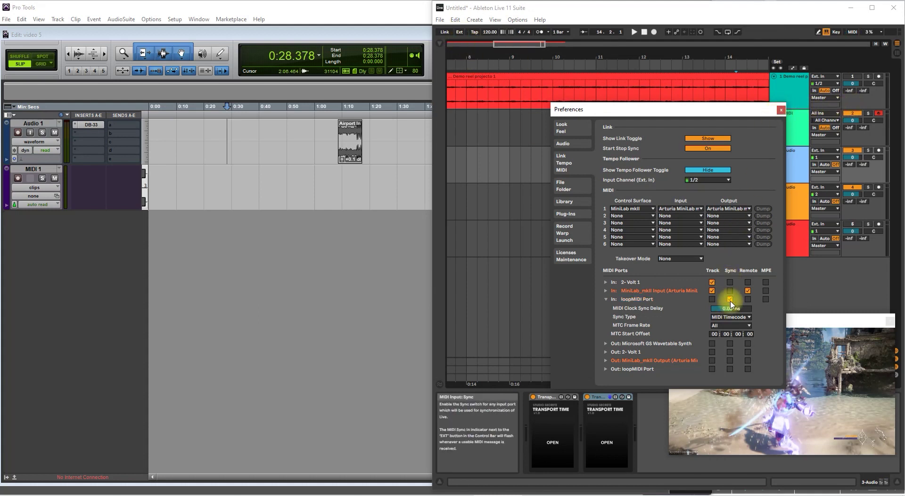
click(781, 110)
click(459, 32)
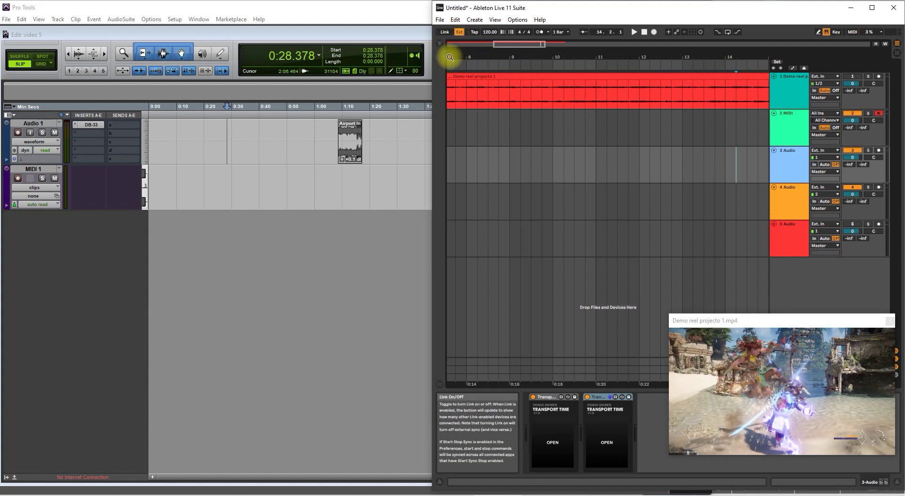
Play Pro Tools from about 0:19 and stop at 0:21.487.
click(226, 130)
click(234, 131)
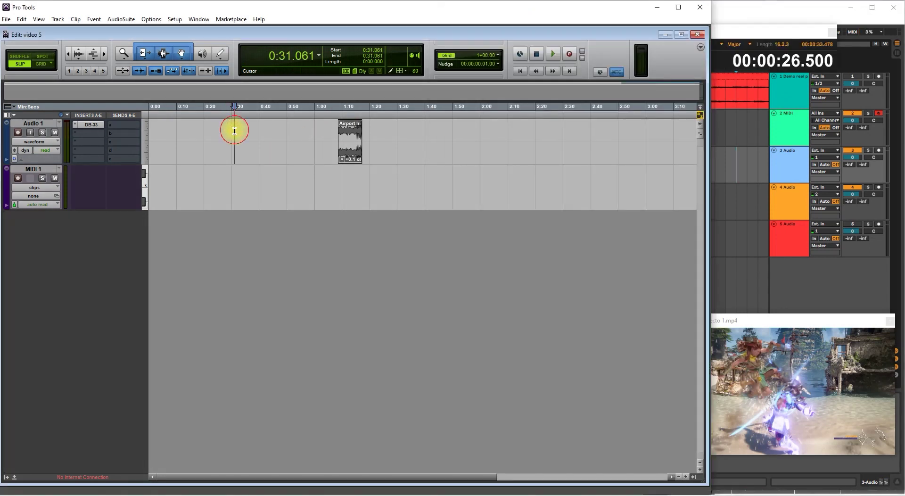
click(201, 131)
key(space)
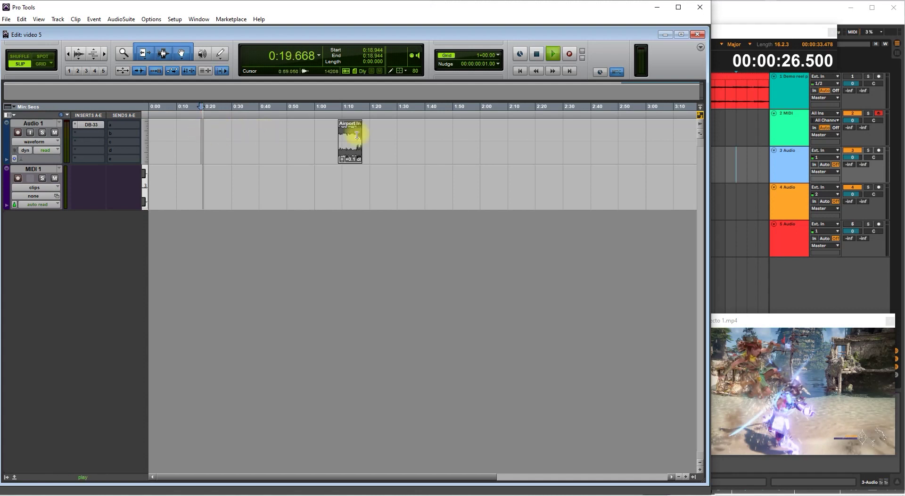
key(space)
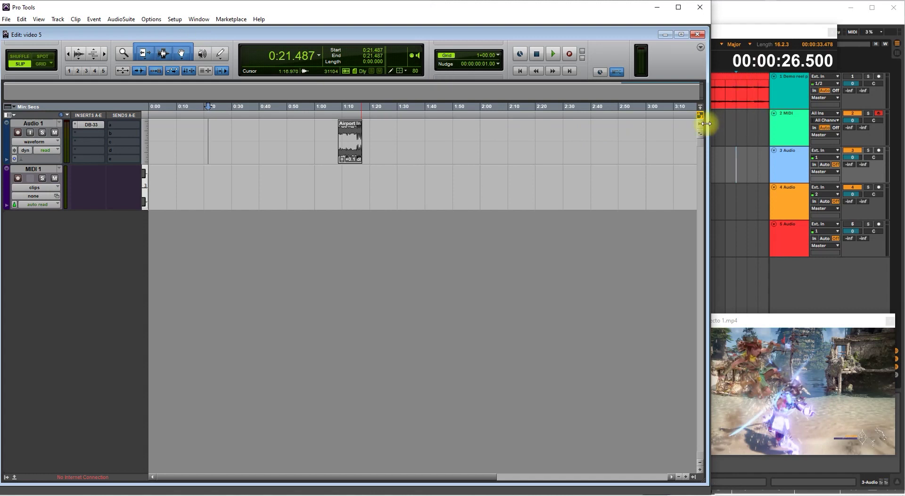
Check that the Peripherals MTC Generator Port is set to loopMIDI Port.
click(174, 18)
click(197, 60)
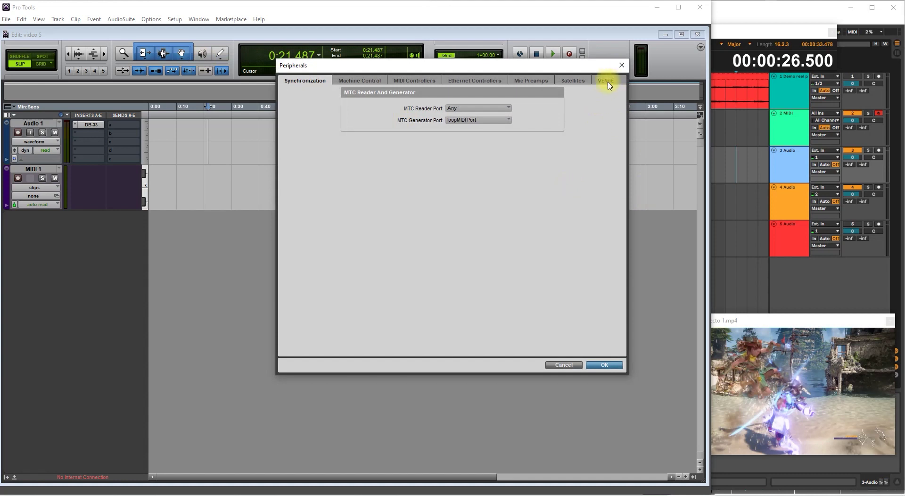
click(629, 60)
Reopen Ableton's Preferences and enable Sync on the loopMIDI Port input.
click(764, 161)
click(495, 163)
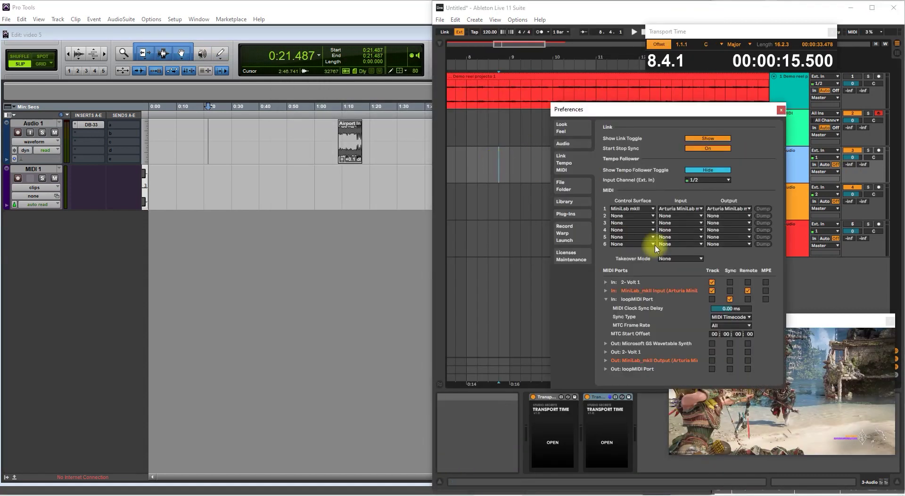
click(730, 299)
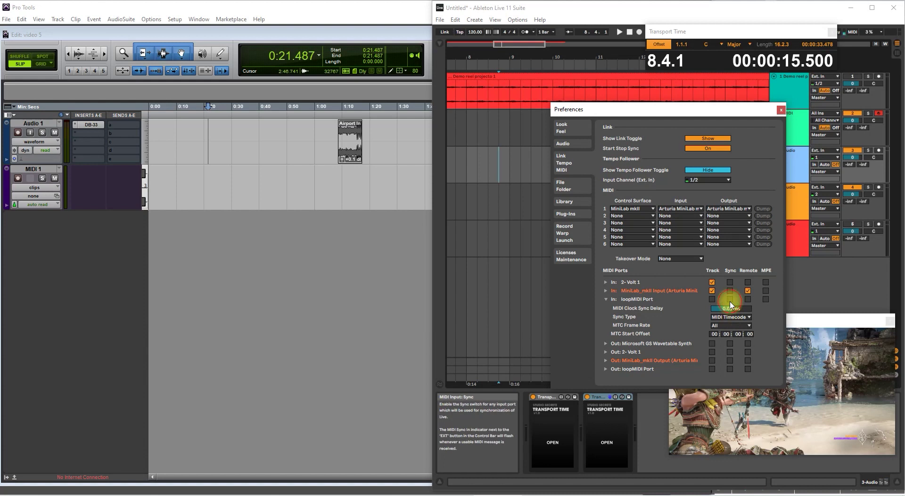
Run Pro Tools playback from the 0:24.917 insertion point with Ableton following, stopping at 0:21.343.
click(218, 130)
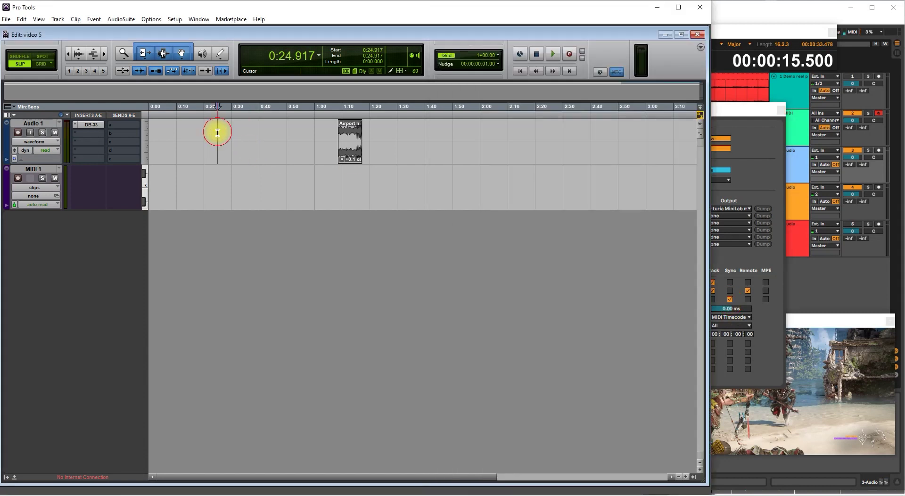
key(space)
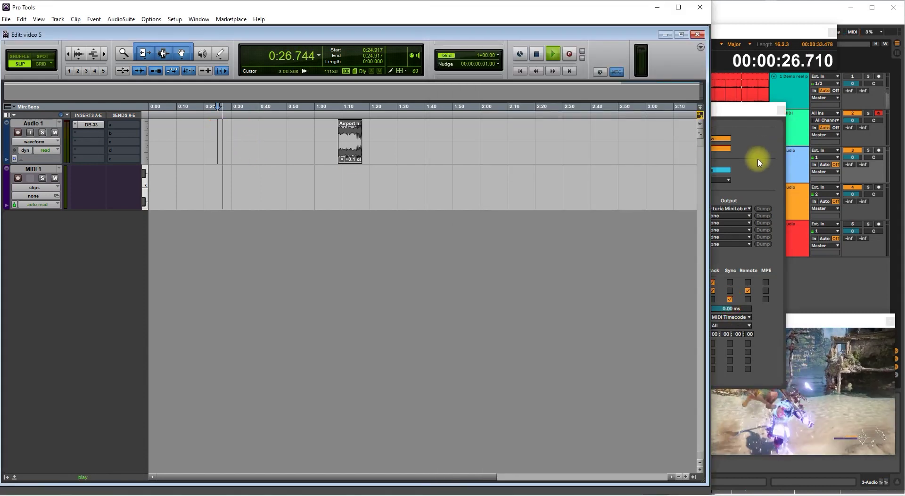
key(space)
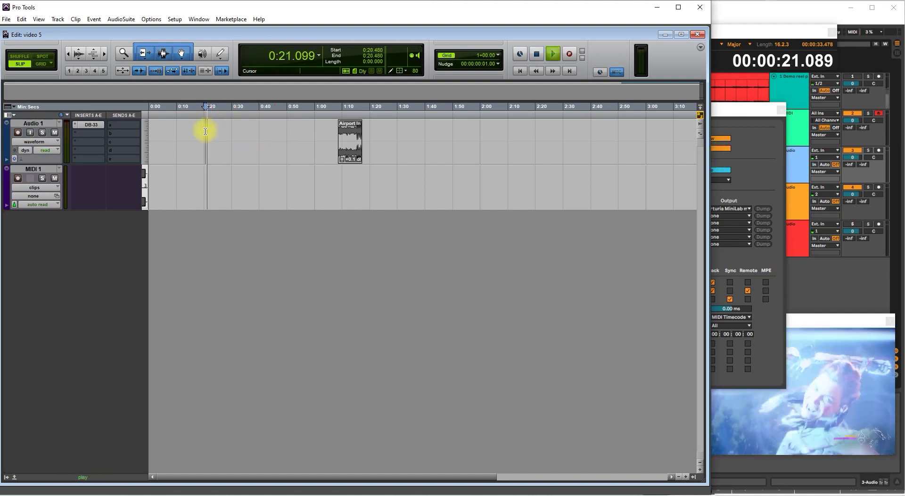
key(space)
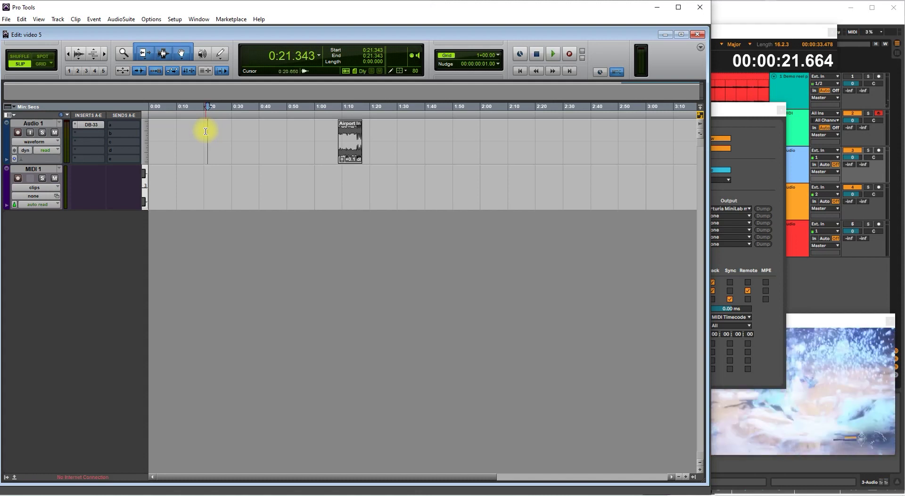